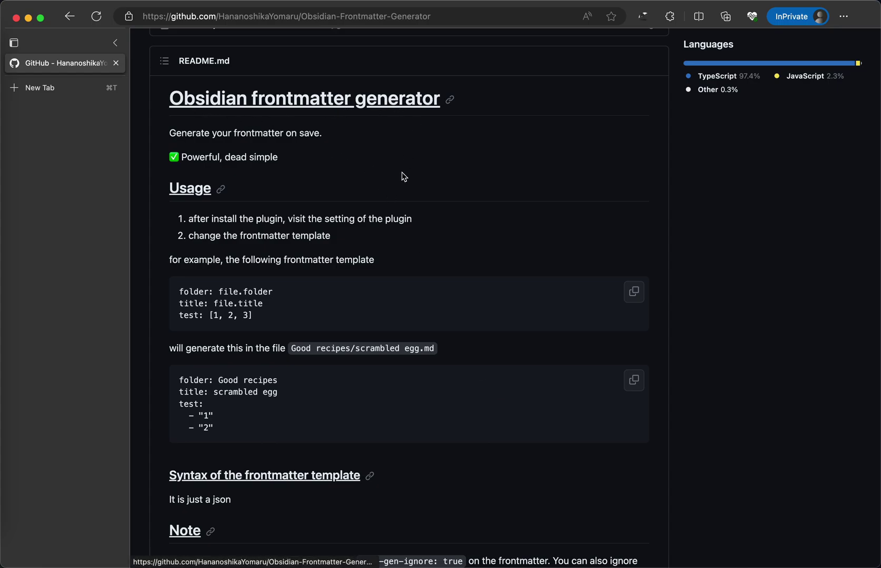
Scroll to the README usage section and highlight the example frontmatter template and its folder/title lines.
{"action": "scroll", "coordinate": [404, 177], "scroll_direction": "down", "scroll_amount": 2}
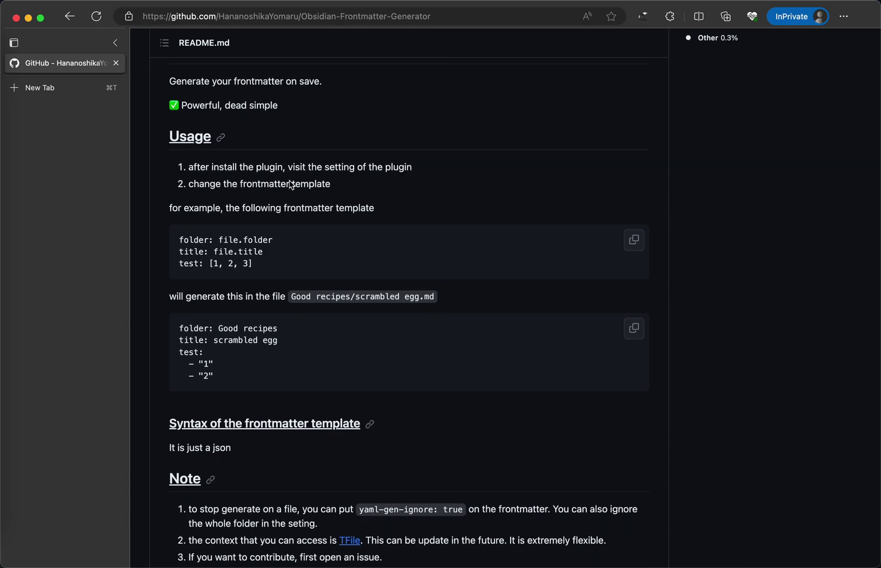
{"action": "left_click_drag", "start_coordinate": [191, 167], "coordinate": [411, 167]}
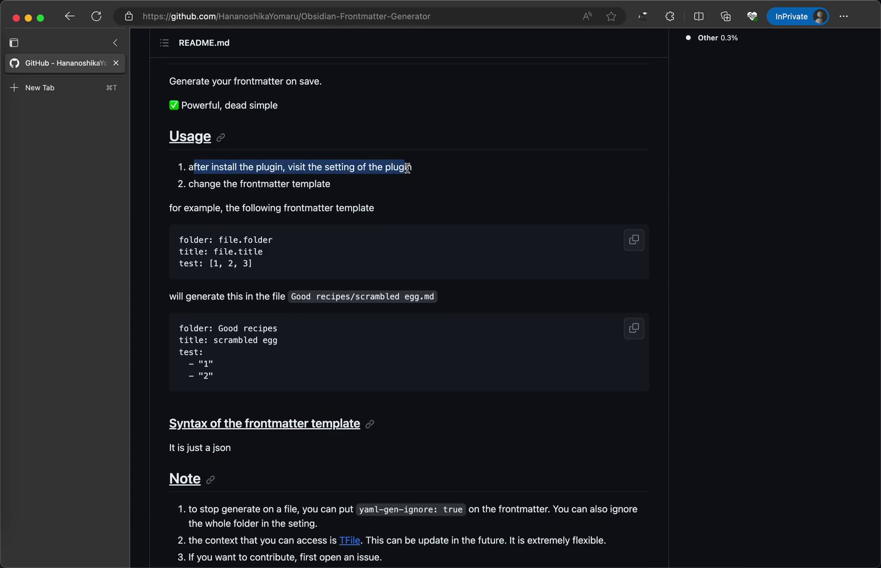
{"action": "left_click", "coordinate": [459, 209]}
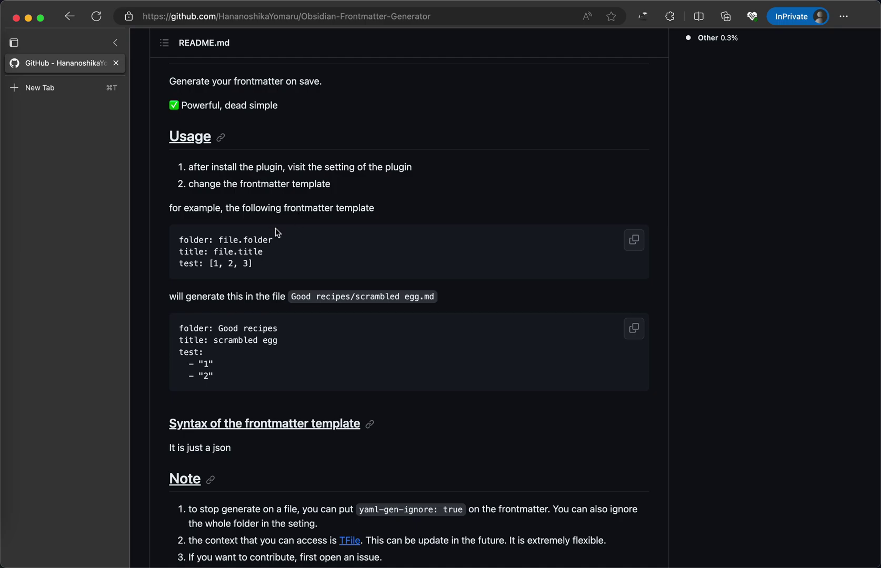
{"action": "left_click_drag", "start_coordinate": [177, 238], "coordinate": [308, 275]}
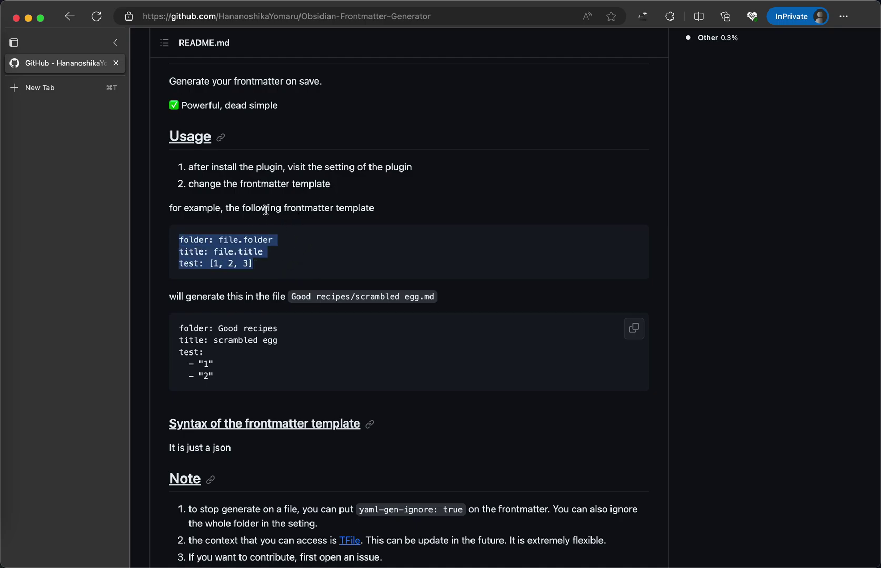
{"action": "left_click_drag", "start_coordinate": [281, 208], "coordinate": [398, 212]}
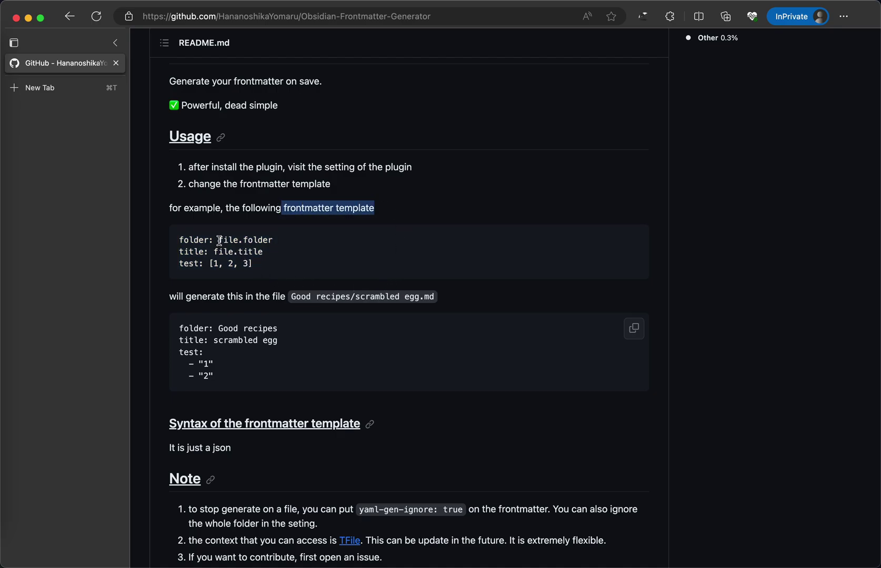
{"action": "left_click_drag", "start_coordinate": [218, 240], "coordinate": [240, 240]}
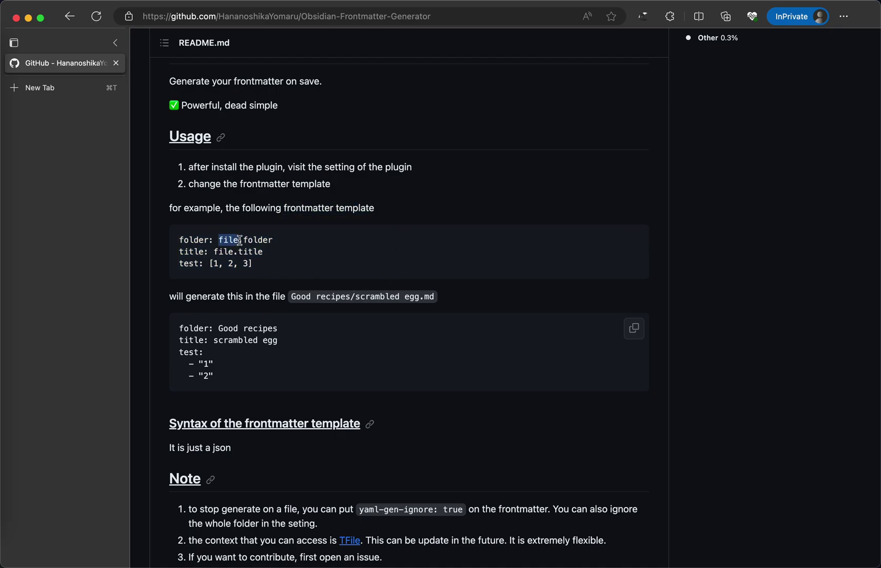
{"action": "double_click", "coordinate": [221, 252]}
{"action": "double_click", "coordinate": [226, 240]}
{"action": "left_click_drag", "start_coordinate": [179, 243], "coordinate": [272, 265]}
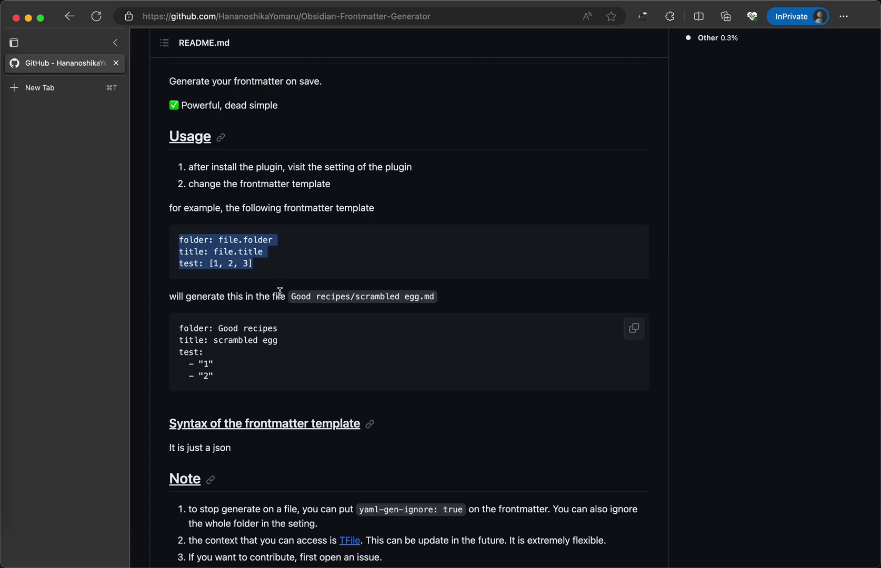
Highlight the example path 'Good recipes/scrambled egg.md' and its generated frontmatter output.
{"action": "left_click", "coordinate": [178, 297]}
{"action": "left_click_drag", "start_coordinate": [178, 296], "coordinate": [428, 297]}
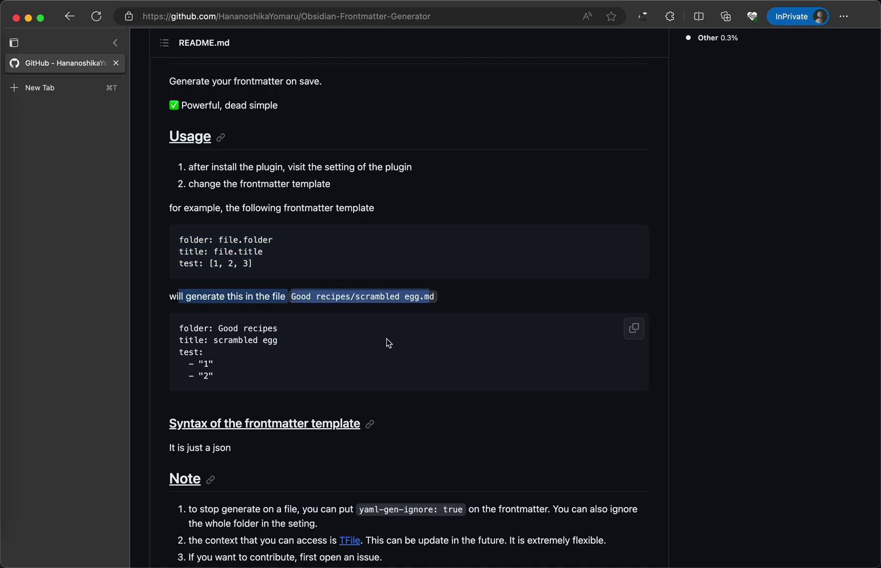
{"action": "left_click", "coordinate": [230, 348]}
{"action": "left_click_drag", "start_coordinate": [180, 326], "coordinate": [244, 395]}
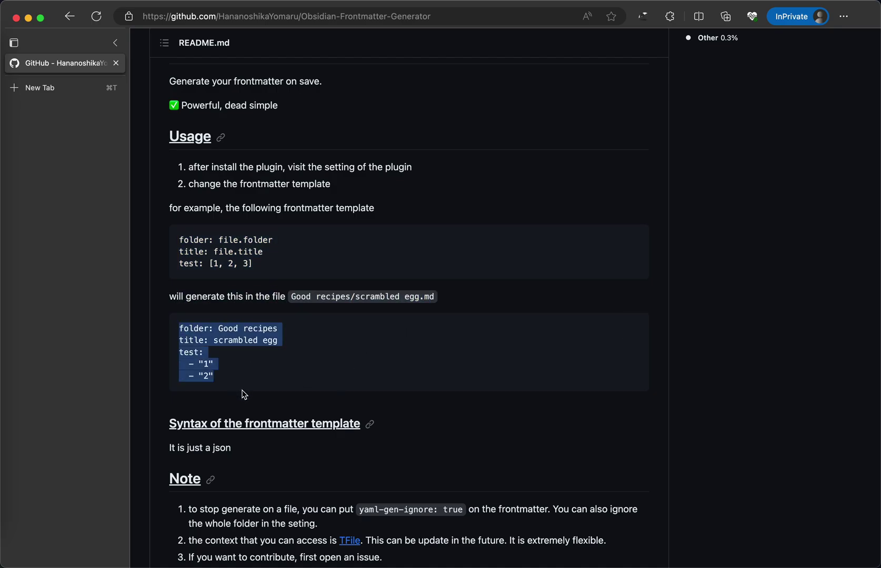
{"action": "left_click", "coordinate": [235, 385]}
{"action": "left_click_drag", "start_coordinate": [183, 328], "coordinate": [227, 384]}
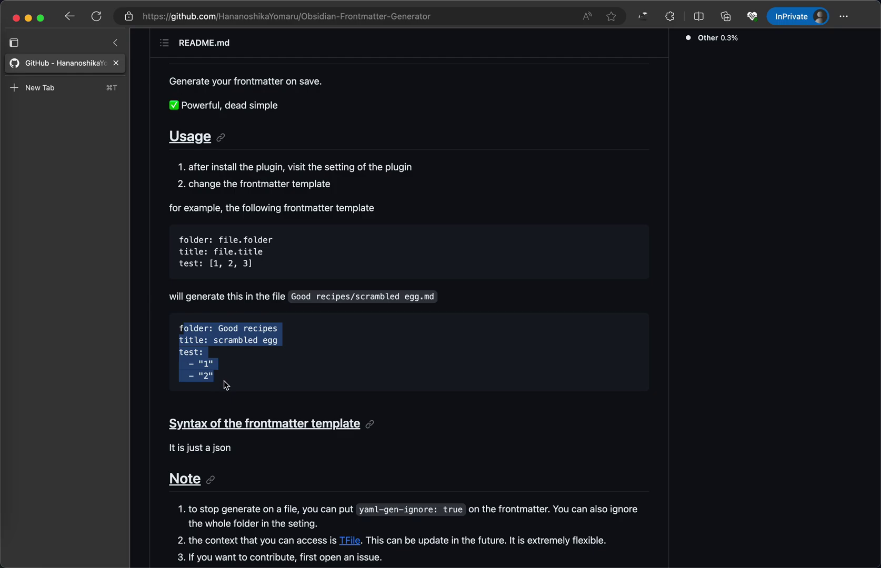
{"action": "left_click", "coordinate": [276, 378]}
{"action": "left_click_drag", "start_coordinate": [178, 328], "coordinate": [227, 390]}
Switch to Obsidian and enable the Frontmatter generator plugin in Settings.
{"action": "key", "text": "ctrl+Up"}
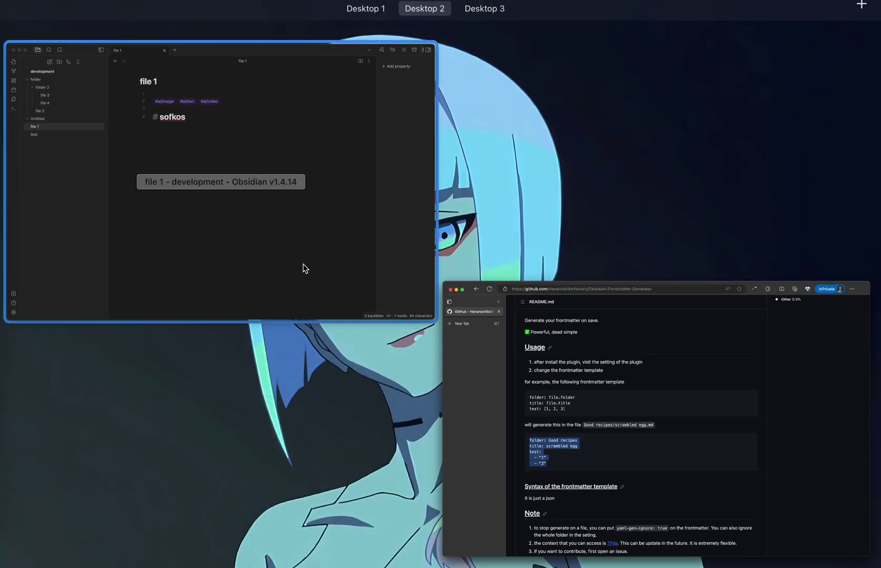
{"action": "left_click", "coordinate": [304, 268]}
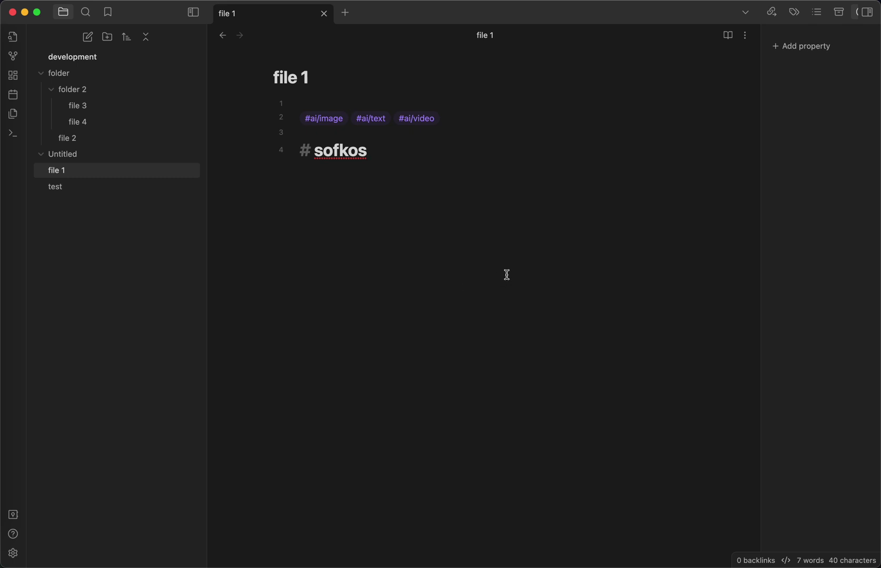
{"action": "key", "text": "super+p"}
{"action": "type", "text": "sett"}
{"action": "key", "text": "Return"}
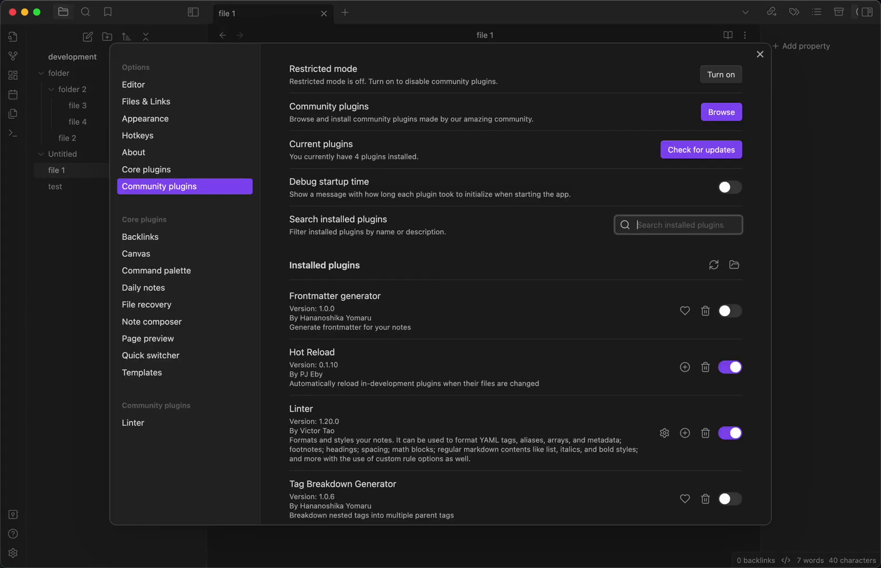
{"action": "scroll", "coordinate": [476, 316], "scroll_direction": "down", "scroll_amount": 2}
{"action": "left_click", "coordinate": [734, 270]}
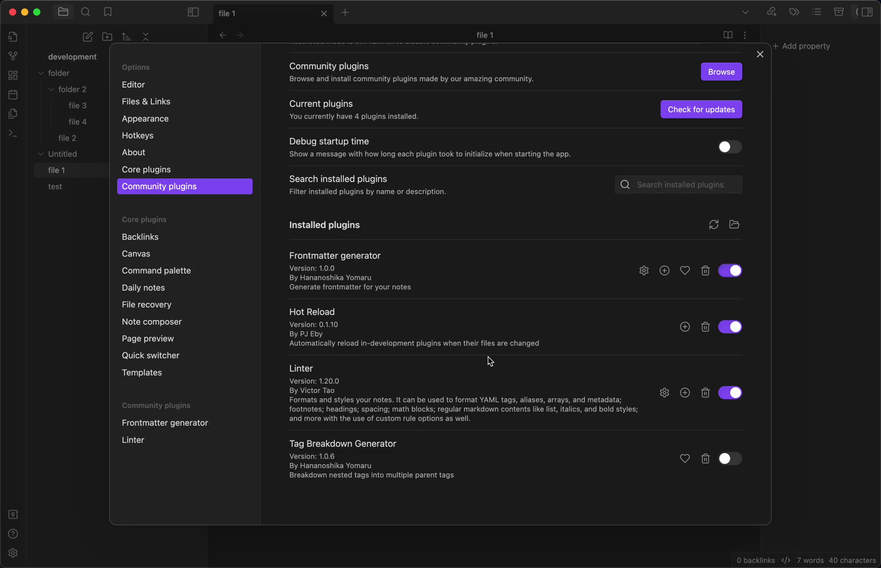
In the plugin's settings, delete both entries from the Ignore folders list.
{"action": "left_click", "coordinate": [182, 426]}
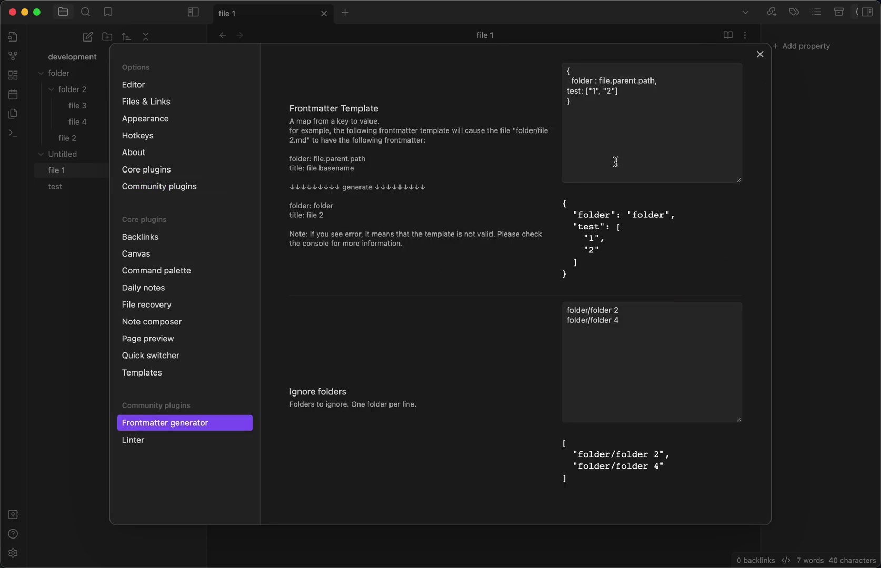
{"action": "left_click_drag", "start_coordinate": [636, 141], "coordinate": [595, 75]}
{"action": "left_click", "coordinate": [666, 360]}
{"action": "left_click_drag", "start_coordinate": [666, 360], "coordinate": [554, 280]}
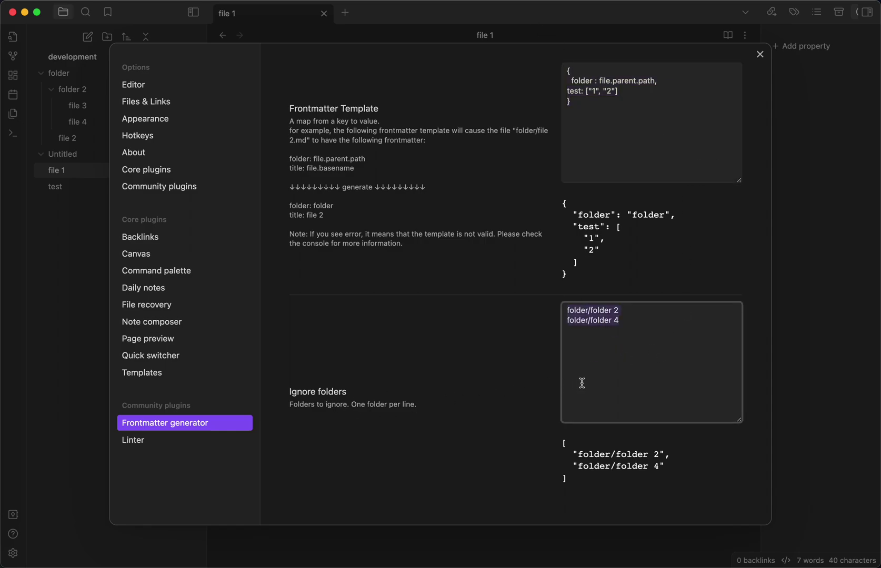
{"action": "key", "text": "BackSpace"}
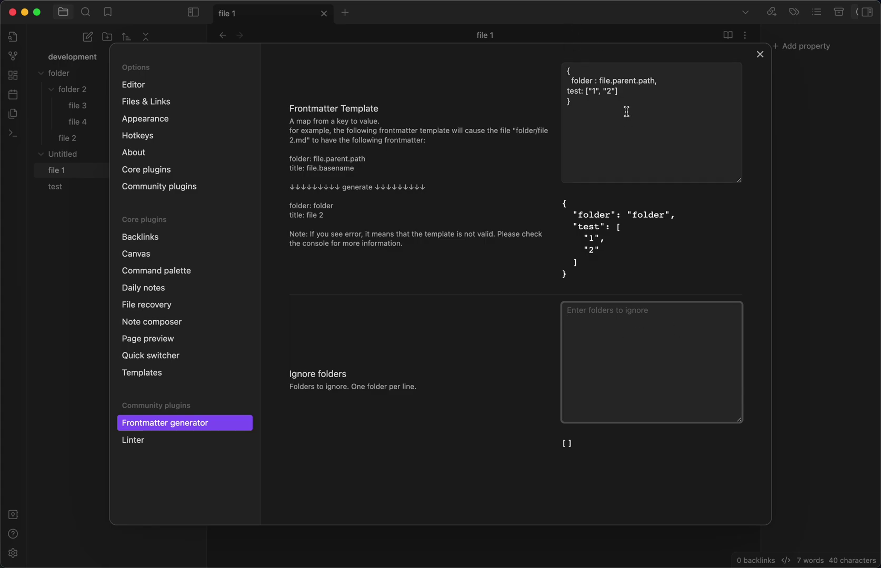
Replace the template's test value ["1", "2"] with 3 + 4 so the preview shows "test": 7.
{"action": "left_click_drag", "start_coordinate": [628, 92], "coordinate": [562, 93]}
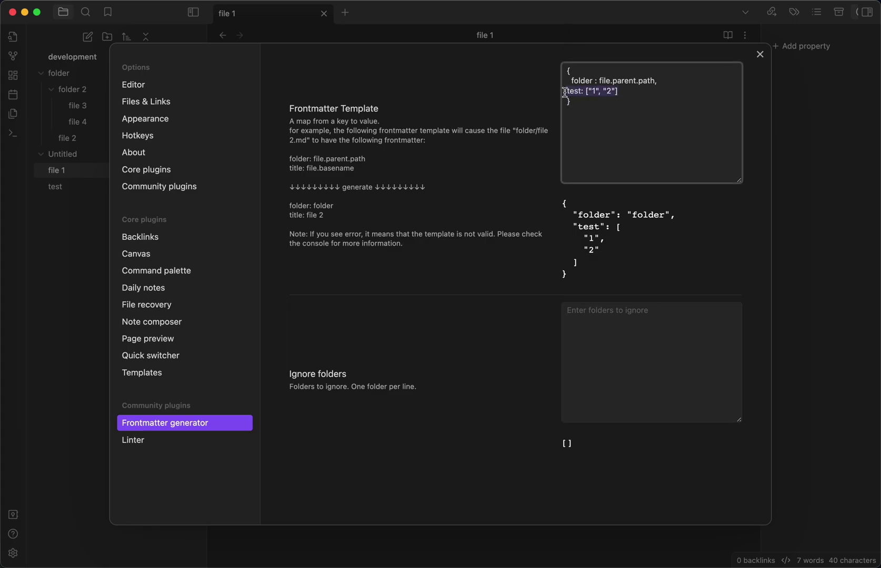
{"action": "left_click", "coordinate": [606, 83]}
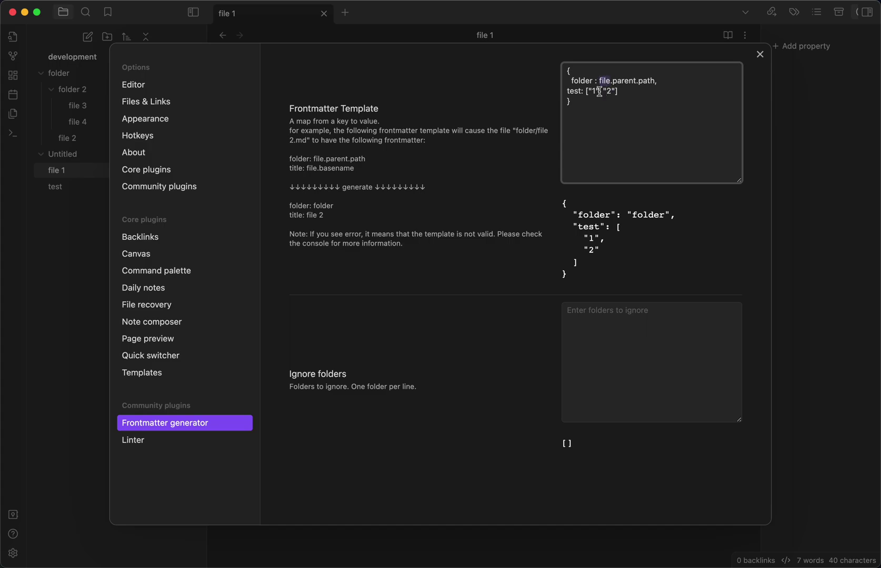
{"action": "left_click_drag", "start_coordinate": [586, 91], "coordinate": [635, 91]}
{"action": "key", "text": "BackSpace"}
{"action": "type", "text": "3 + 4"}
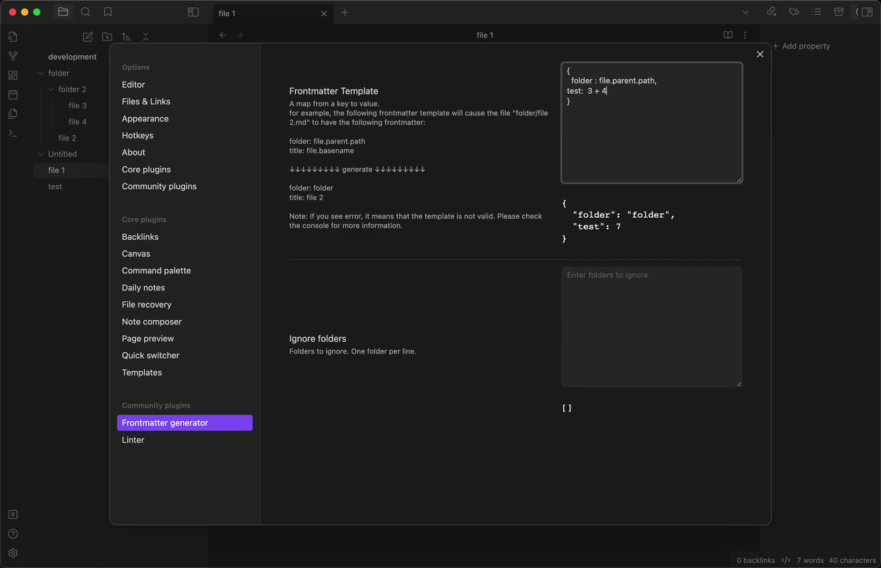
{"action": "left_click_drag", "start_coordinate": [586, 92], "coordinate": [615, 92]}
{"action": "left_click", "coordinate": [589, 92]}
{"action": "left_click", "coordinate": [562, 206]}
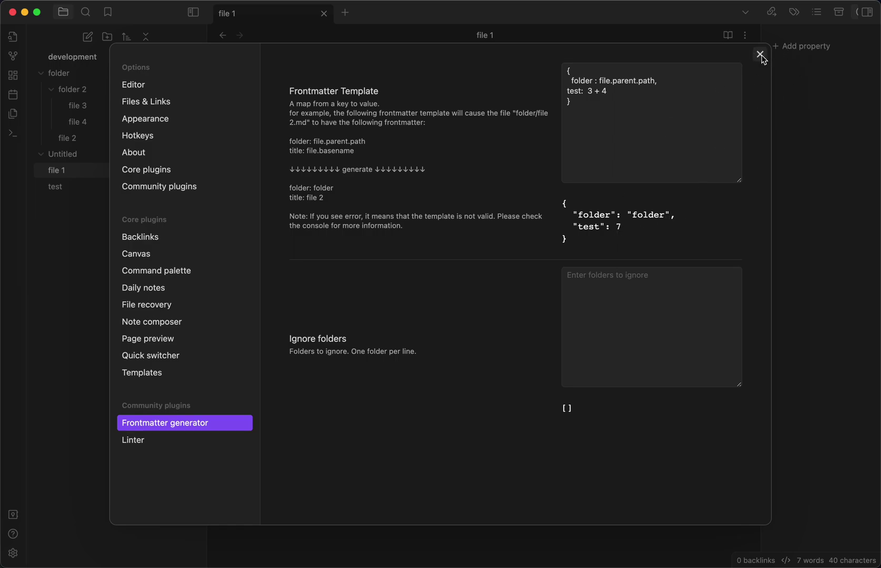
Try out test values such as "weorkwer" and "okweor" in the Frontmatter Template.
{"action": "left_click", "coordinate": [654, 91]}
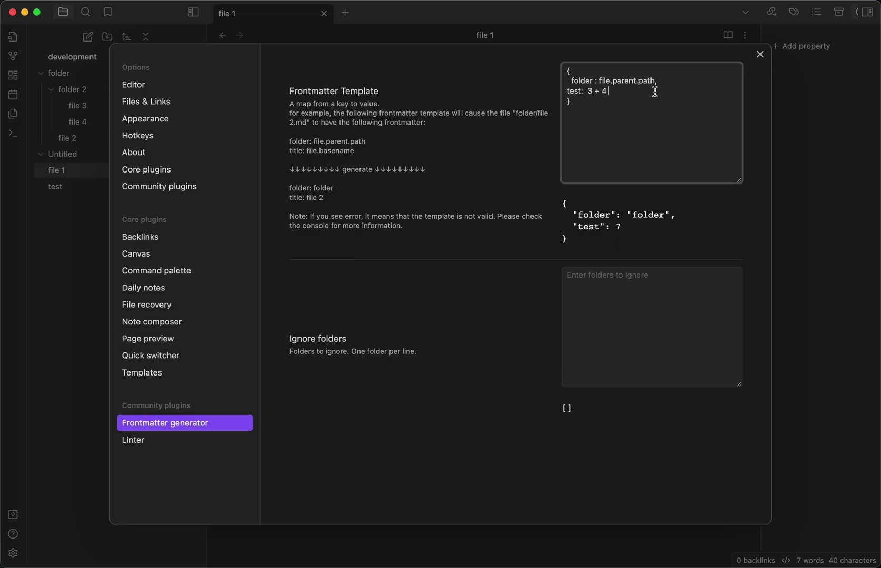
{"action": "key", "text": "BackSpace"}
{"action": "key", "text": "BackSpace"}
{"action": "key", "text": "BackSpace"}
{"action": "key", "text": "BackSpace"}
{"action": "key", "text": "BackSpace"}
{"action": "type", "text": "\"weorkwer\""}
{"action": "left_click_drag", "start_coordinate": [589, 91], "coordinate": [655, 90]}
{"action": "key", "text": "BackSpace"}
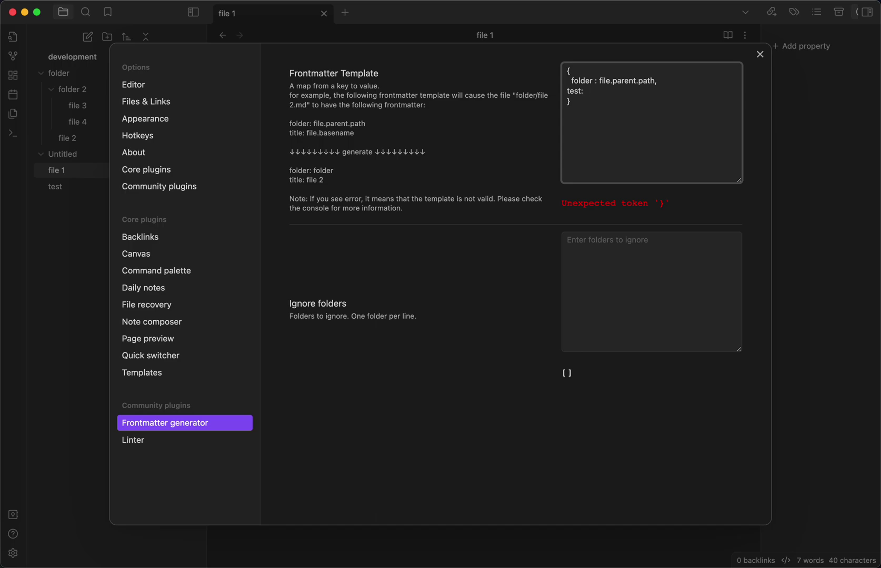
{"action": "type", "text": "``"}
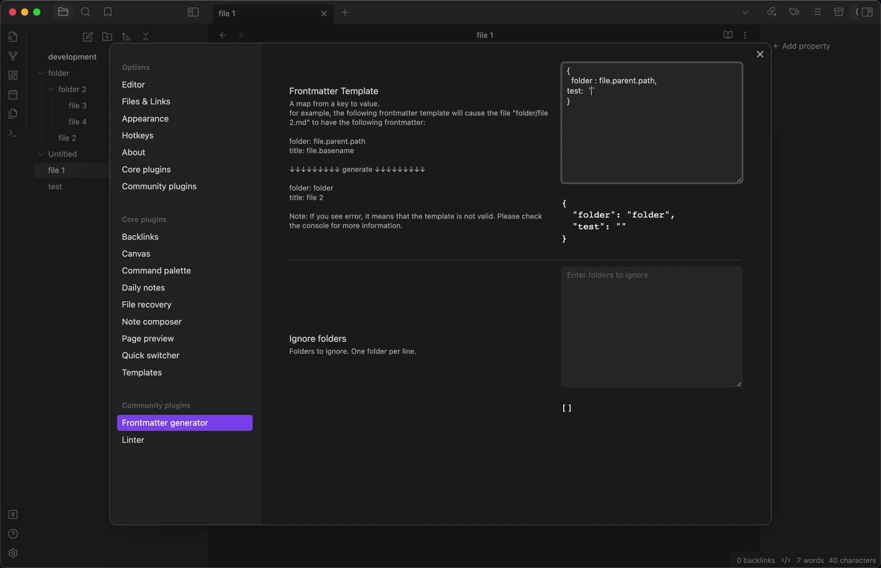
{"action": "type", "text": "${}"}
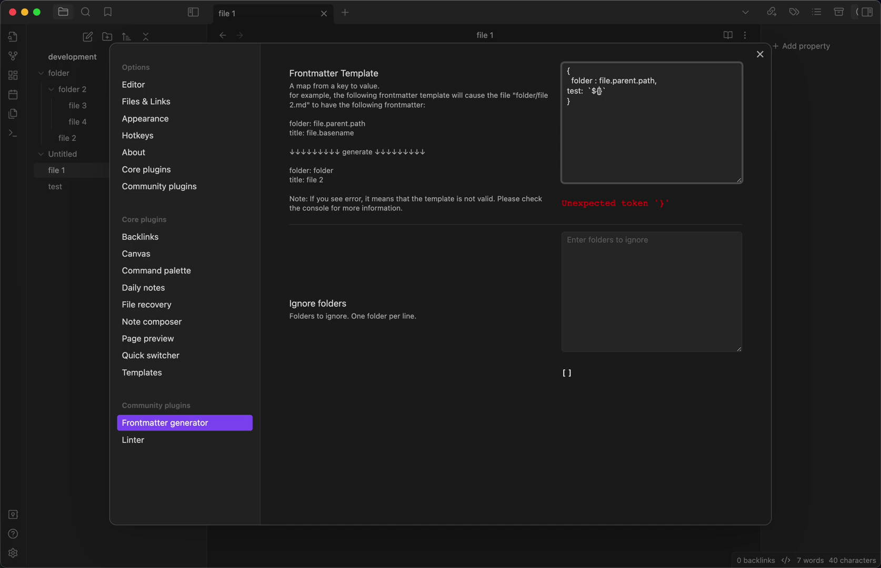
{"action": "type", "text": "test"}
{"action": "key", "text": "BackSpace"}
{"action": "key", "text": "BackSpace"}
{"action": "key", "text": "BackSpace"}
{"action": "key", "text": "BackSpace"}
{"action": "type", "text": "\"okweor\""}
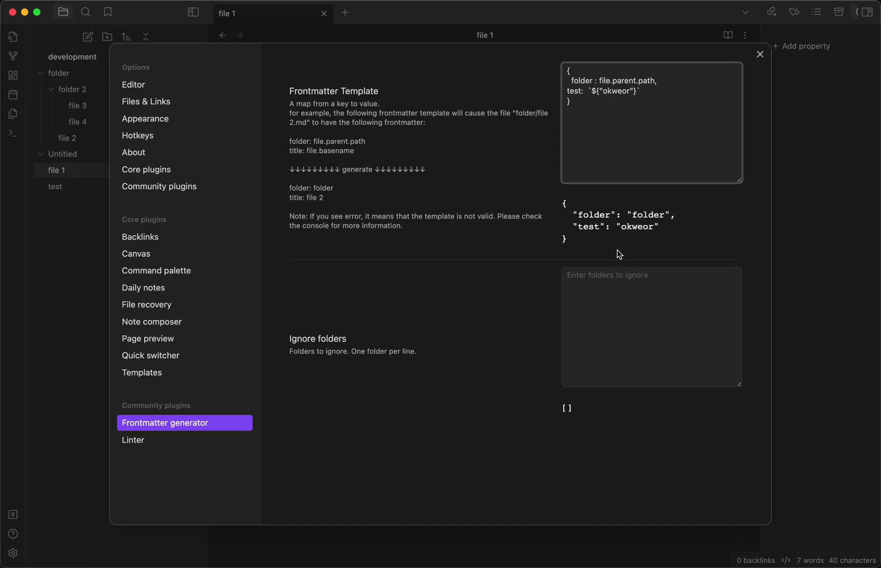
Replace the test expression with the list [1,2] and confirm the JSON preview.
{"action": "left_click_drag", "start_coordinate": [588, 91], "coordinate": [682, 89]}
{"action": "left_click", "coordinate": [606, 97]}
{"action": "left_click_drag", "start_coordinate": [589, 91], "coordinate": [649, 89]}
{"action": "key", "text": "BackSpace"}
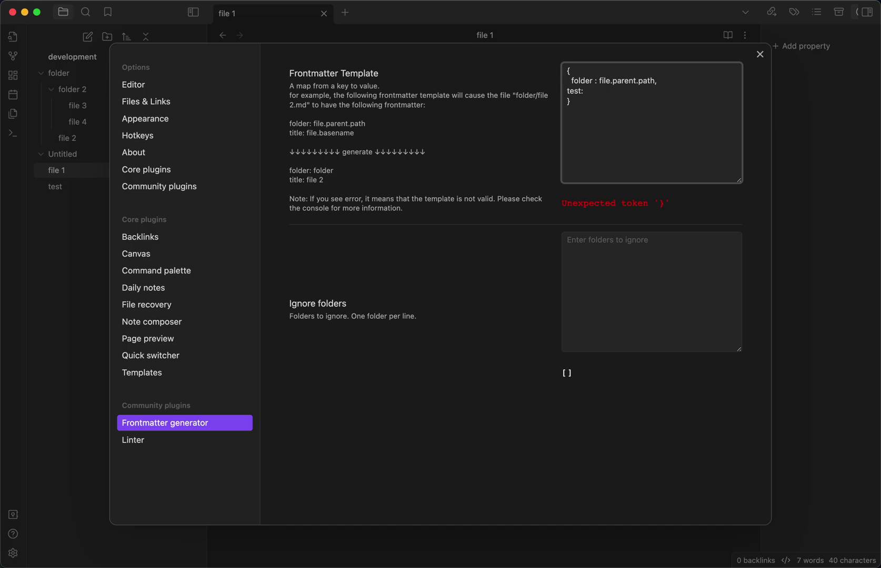
{"action": "type", "text": "\""}
{"action": "type", "text": "1"}
{"action": "key", "text": "BackSpace"}
{"action": "key", "text": "BackSpace"}
{"action": "type", "text": "[]"}
{"action": "key", "text": "Left"}
{"action": "type", "text": "1"}
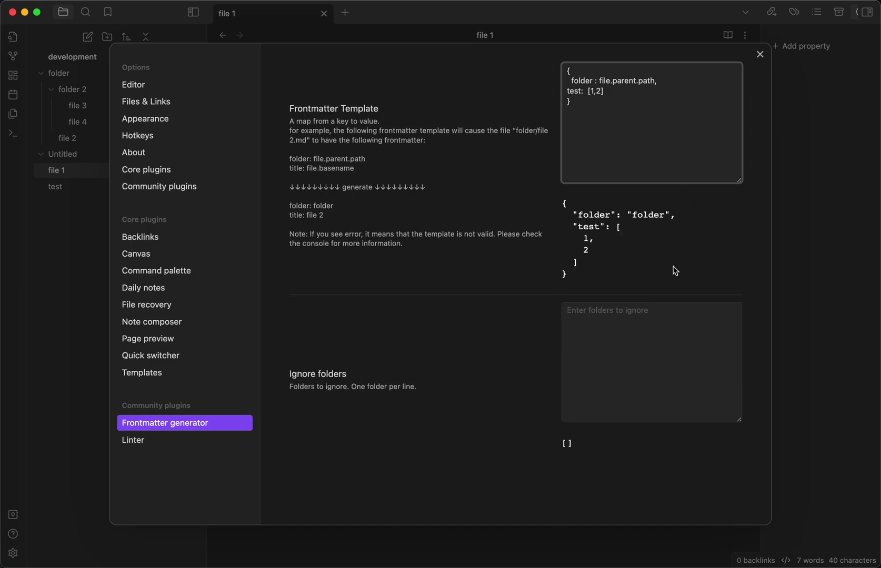
{"action": "left_click", "coordinate": [661, 219]}
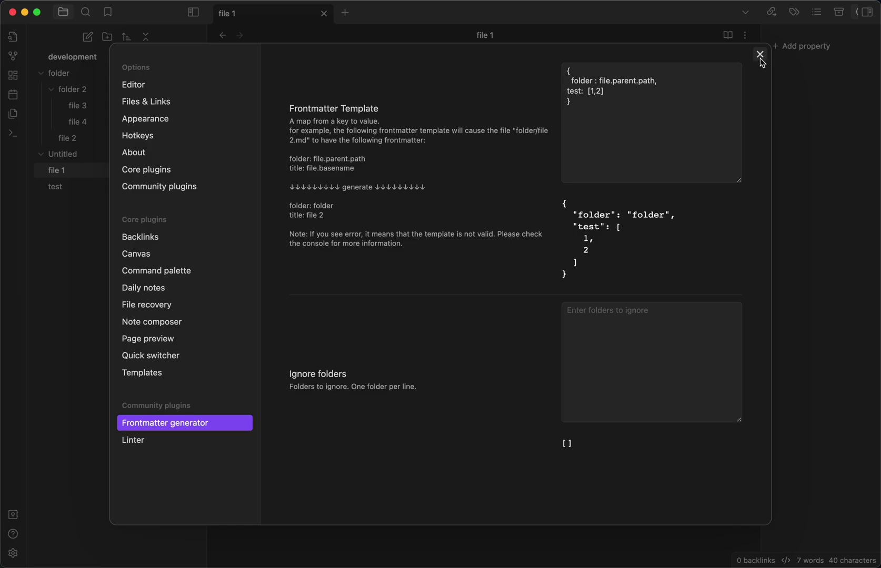
Close the settings and check file 1's generated frontmatter: folder / and test list 1, 2.
{"action": "left_click_drag", "start_coordinate": [666, 113], "coordinate": [577, 71]}
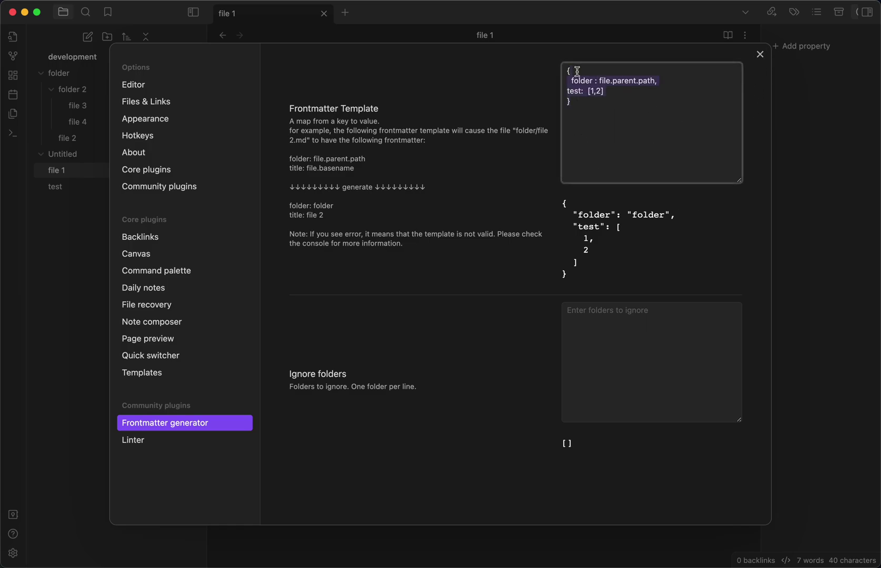
{"action": "left_click", "coordinate": [683, 90]}
{"action": "left_click", "coordinate": [760, 54]}
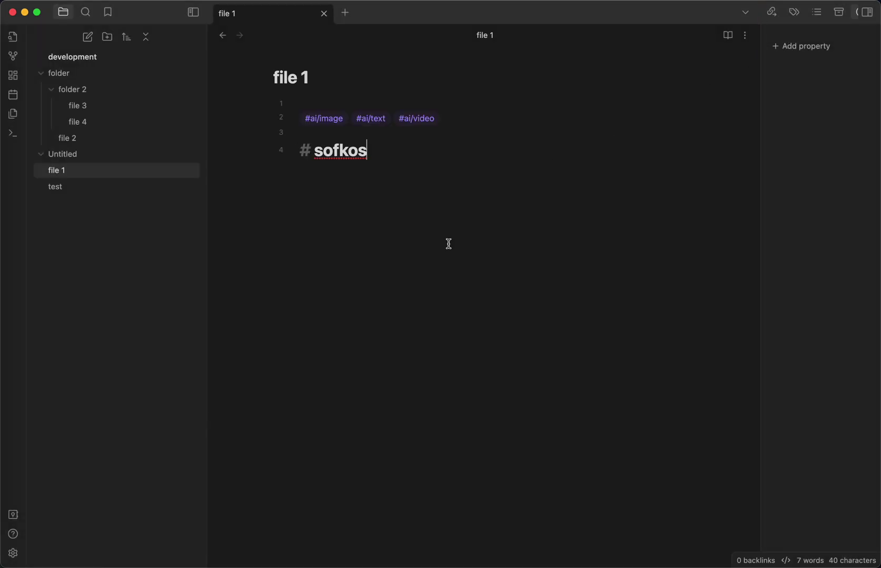
{"action": "left_click", "coordinate": [429, 166]}
{"action": "left_click_drag", "start_coordinate": [354, 164], "coordinate": [311, 113]}
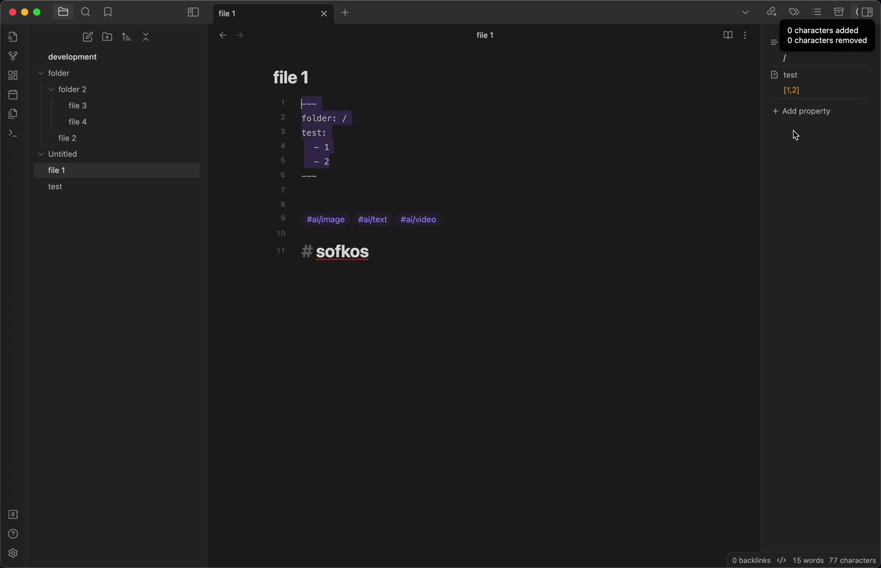
{"action": "left_click", "coordinate": [352, 165]}
{"action": "left_click_drag", "start_coordinate": [356, 172], "coordinate": [293, 107]}
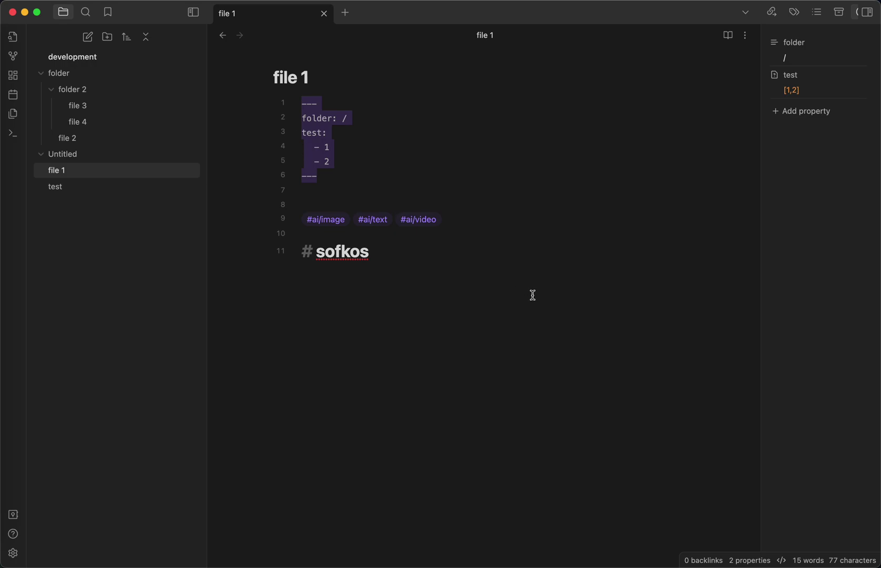
Run the Frontmatter generator's 'Run all files' command from the command palette.
{"action": "key", "text": "super+p"}
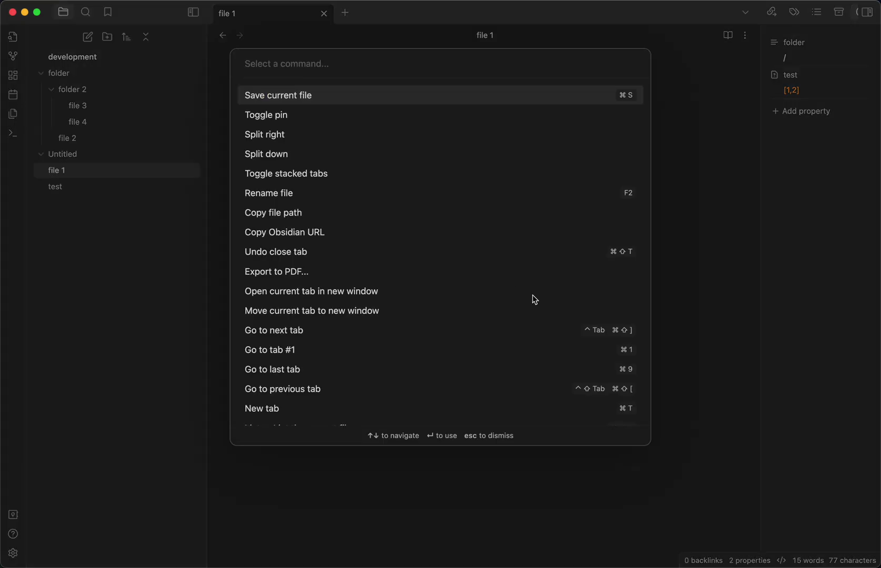
{"action": "type", "text": "l"}
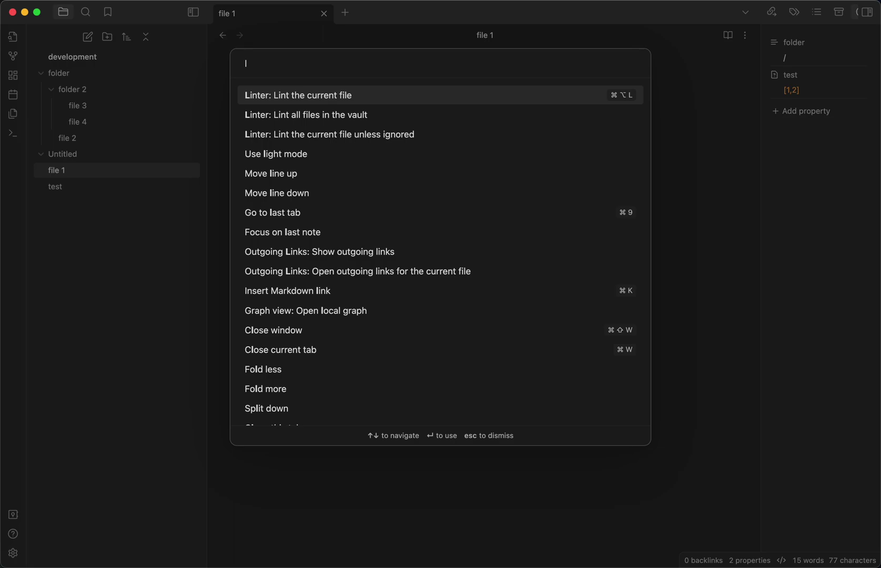
{"action": "key", "text": "BackSpace"}
{"action": "type", "text": "frontmatter"}
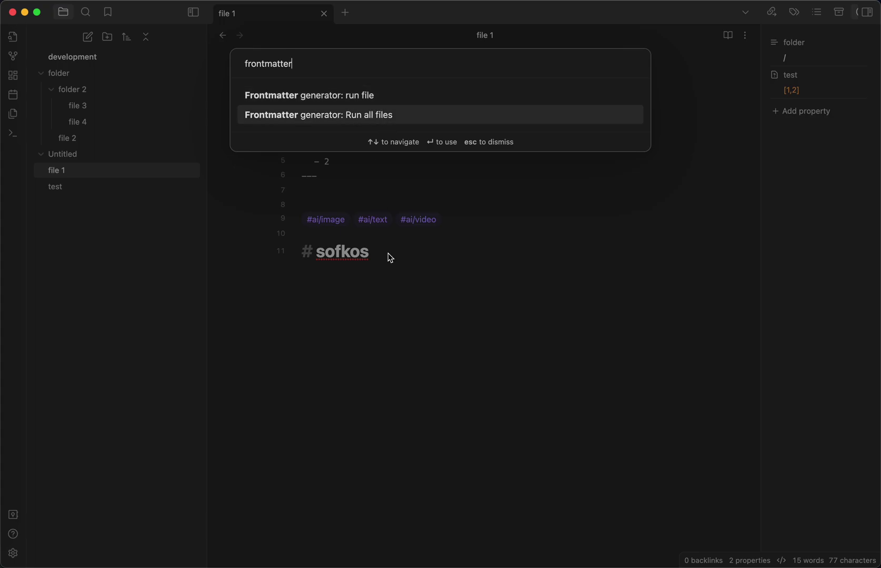
{"action": "key", "text": "Return"}
Open file 2 in folder and run the frontmatter generator command again.
{"action": "left_click", "coordinate": [138, 141]}
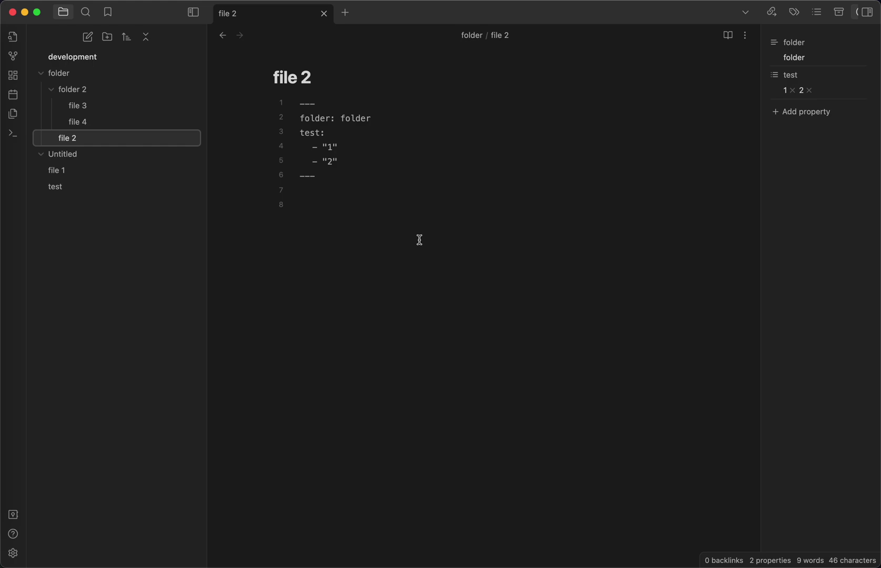
{"action": "key", "text": "super+p"}
{"action": "type", "text": "front"}
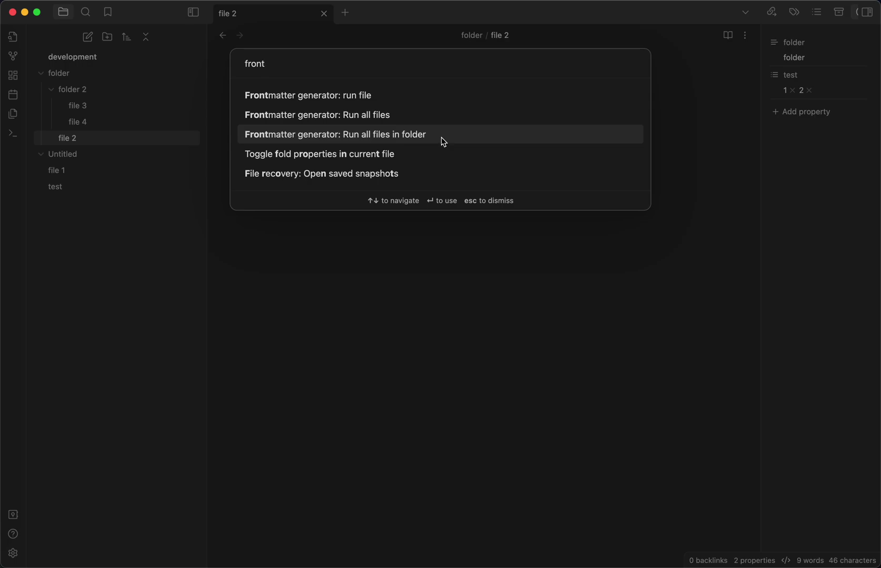
{"action": "key", "text": "Return"}
Delete file 2's folder value and save, confirming it regenerates as folder: folder with test 1, 2.
{"action": "left_click", "coordinate": [414, 201]}
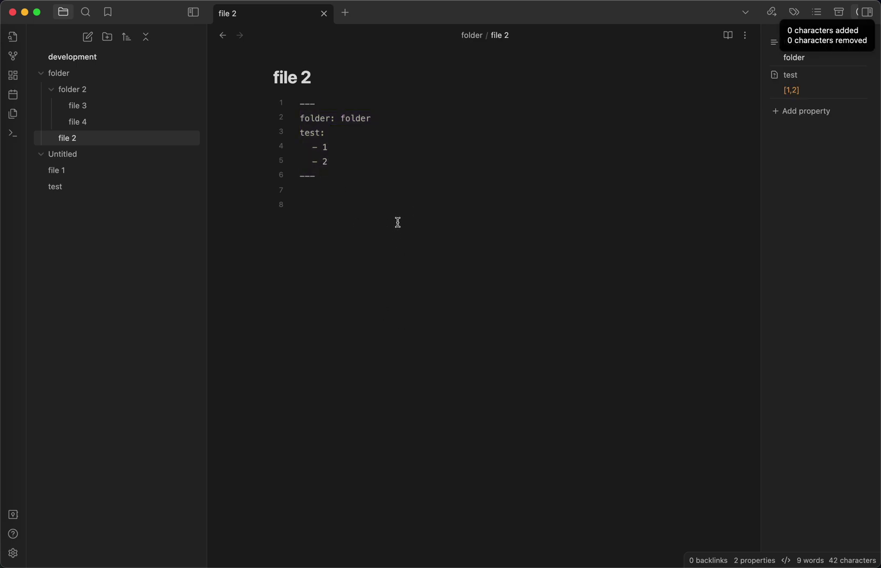
{"action": "double_click", "coordinate": [354, 119]}
{"action": "key", "text": "BackSpace"}
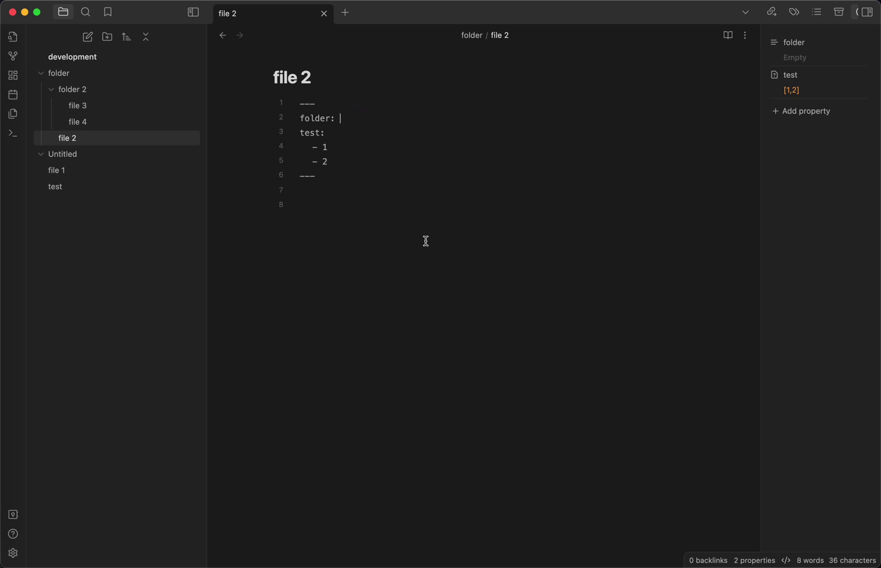
{"action": "key", "text": "super+z"}
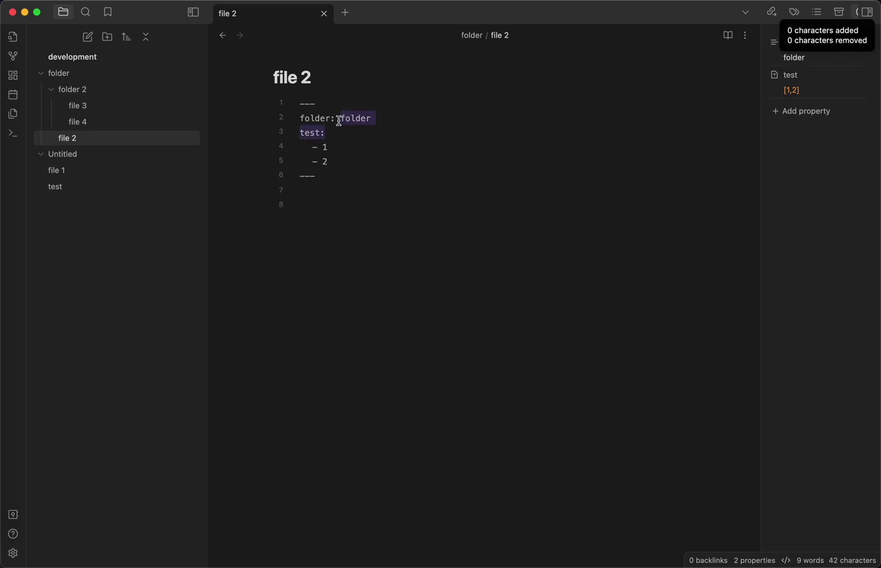
{"action": "left_click", "coordinate": [380, 124]}
{"action": "left_click_drag", "start_coordinate": [377, 166], "coordinate": [300, 118]}
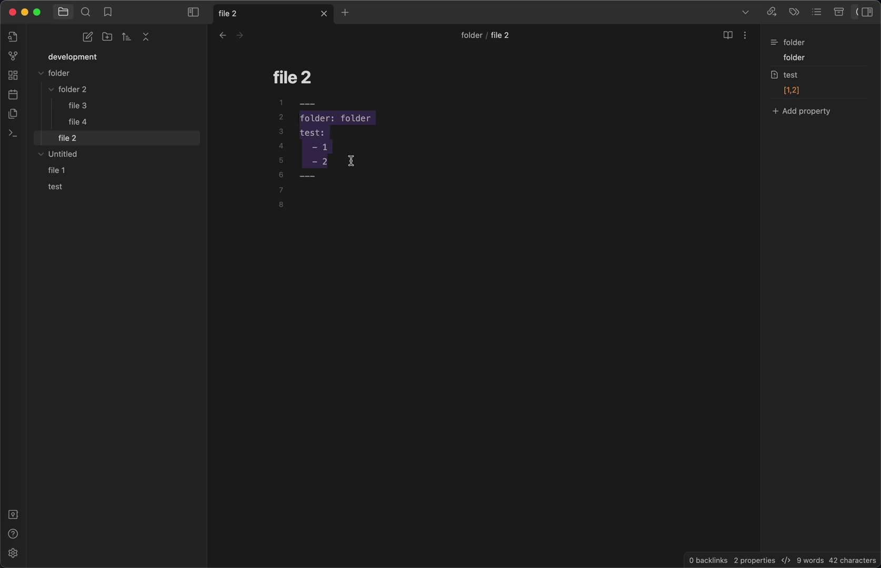
{"action": "left_click", "coordinate": [378, 207]}
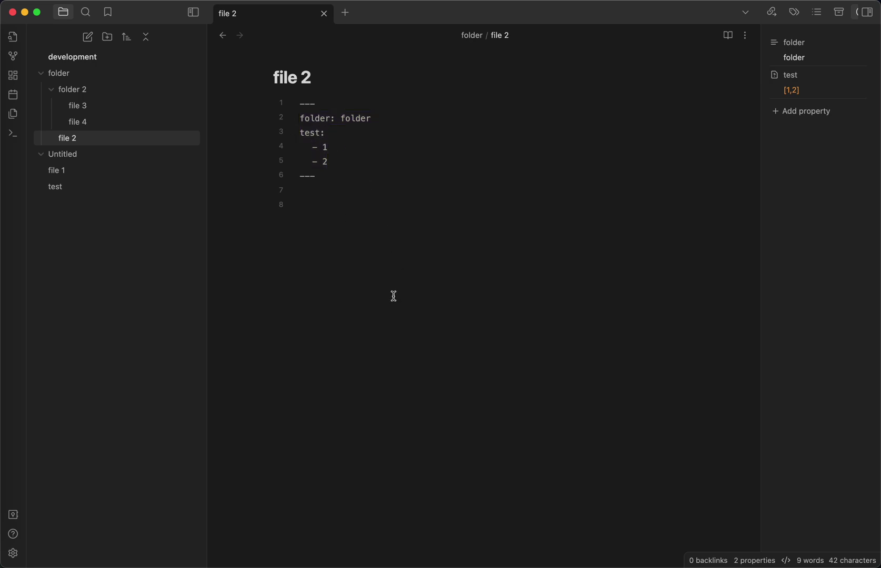